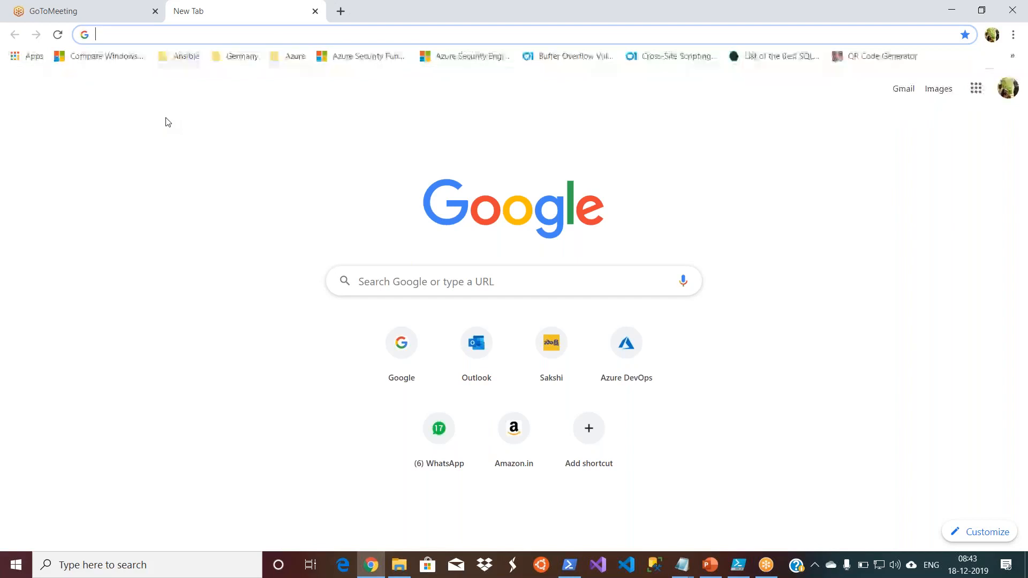
Step: Open portal.azure.com and sign in with the first listed Microsoft account using its saved password
{"action": "type", "text": "portal.azure.com"}
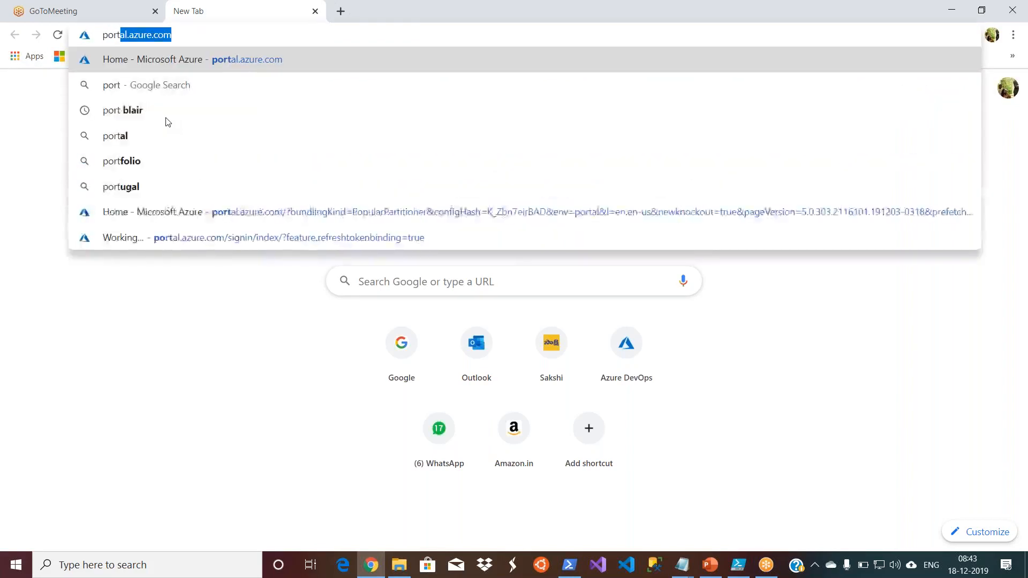
{"action": "key", "text": "Return"}
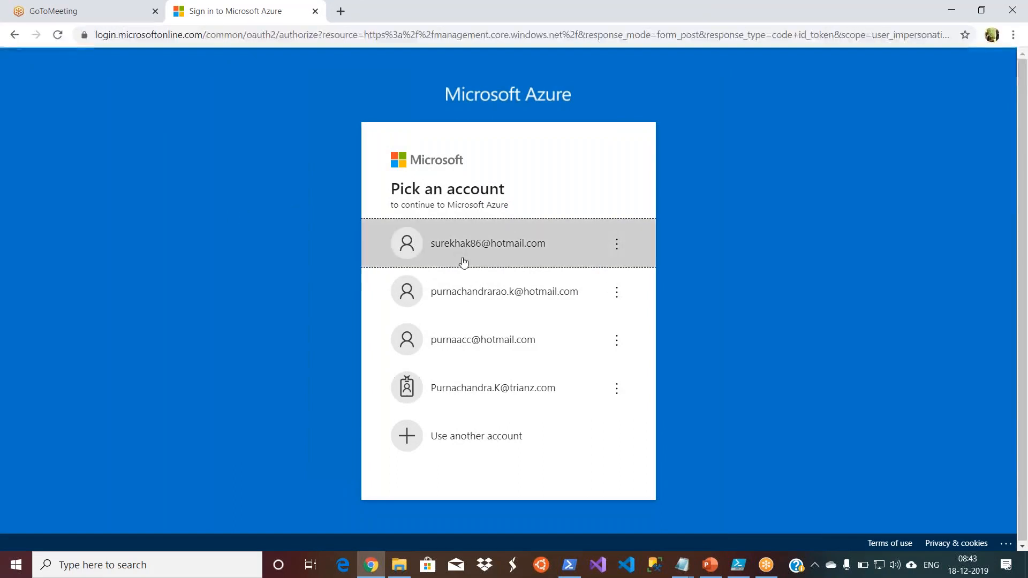
{"action": "left_click", "coordinate": [492, 256]}
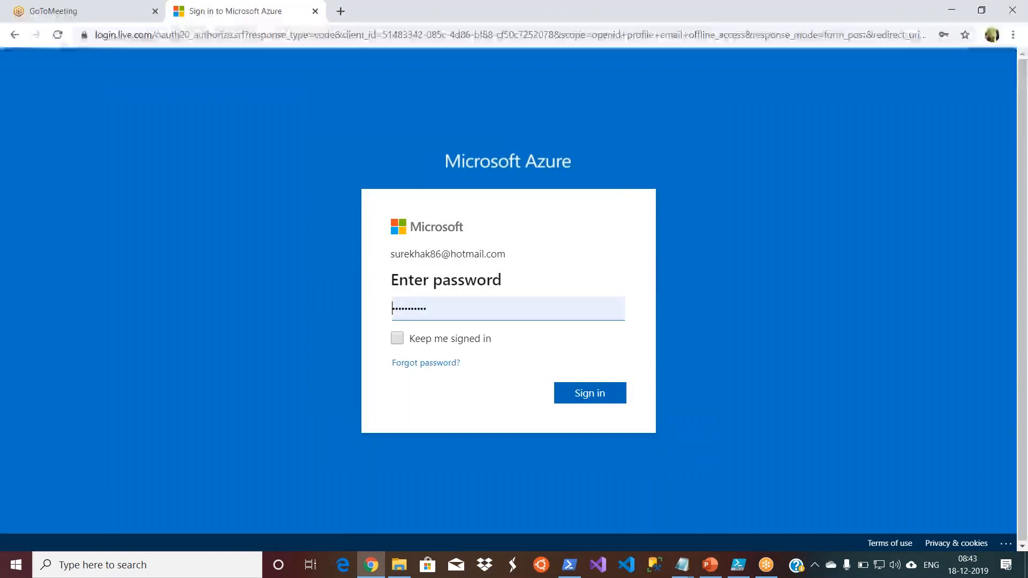
{"action": "left_click", "coordinate": [596, 396]}
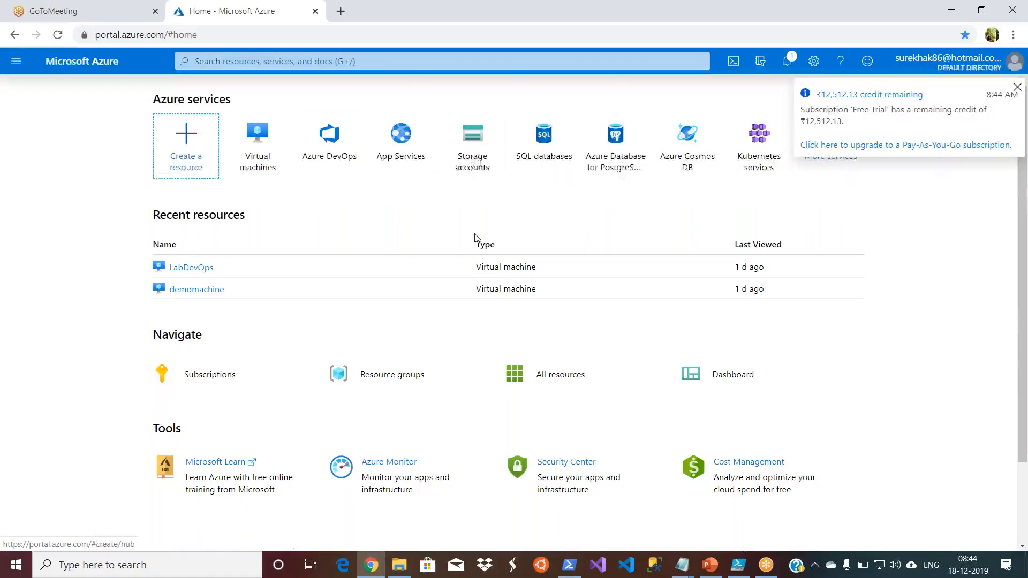
{"action": "left_click", "coordinate": [13, 64]}
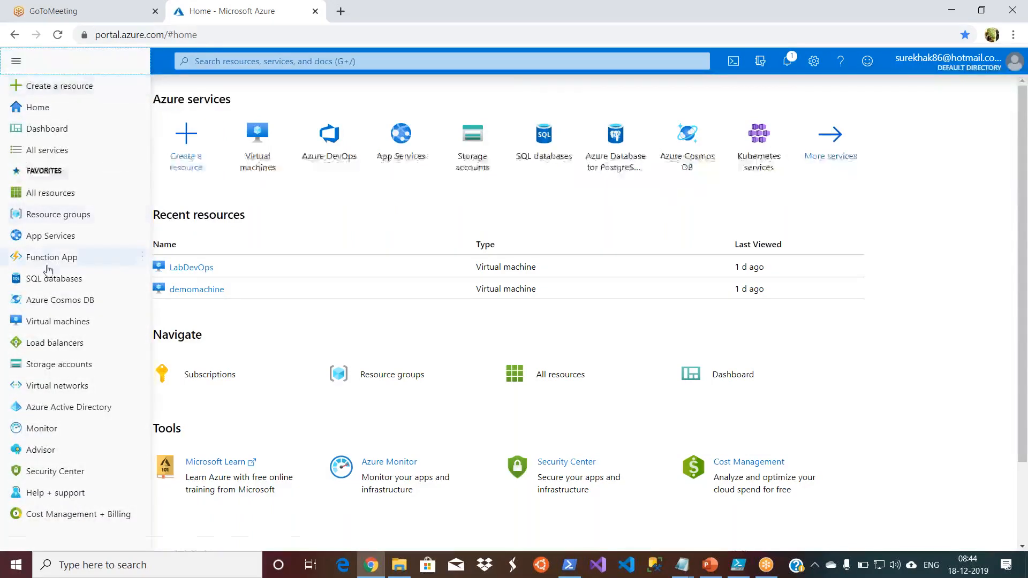
{"action": "mouse_move", "coordinate": [69, 336]}
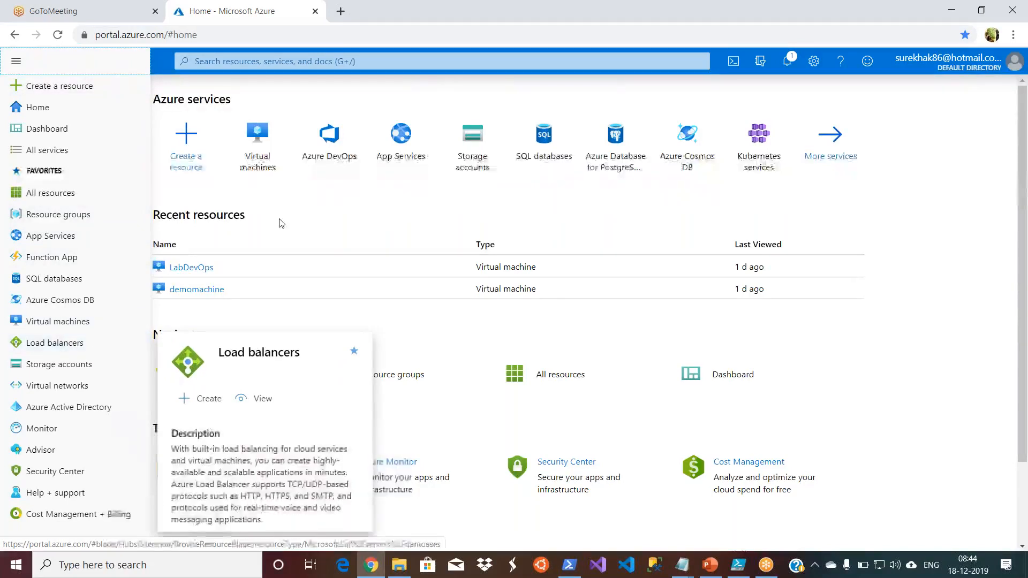
Step: Search the Azure portal for "devop" and open the Azure DevOps service
{"action": "left_click", "coordinate": [340, 61]}
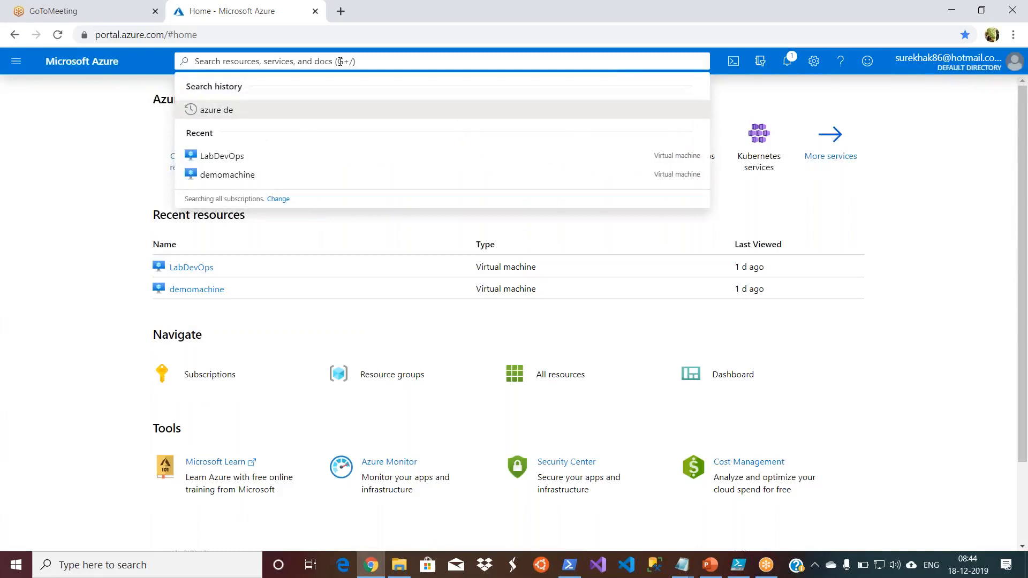
{"action": "type", "text": "4"}
{"action": "key", "text": "BackSpace"}
{"action": "type", "text": "devo"}
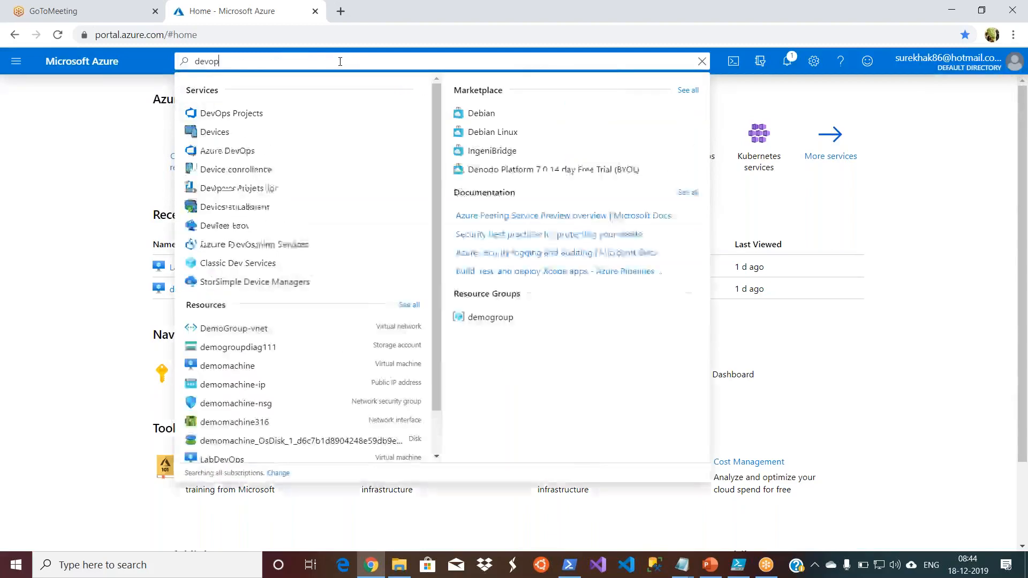
{"action": "type", "text": "p"}
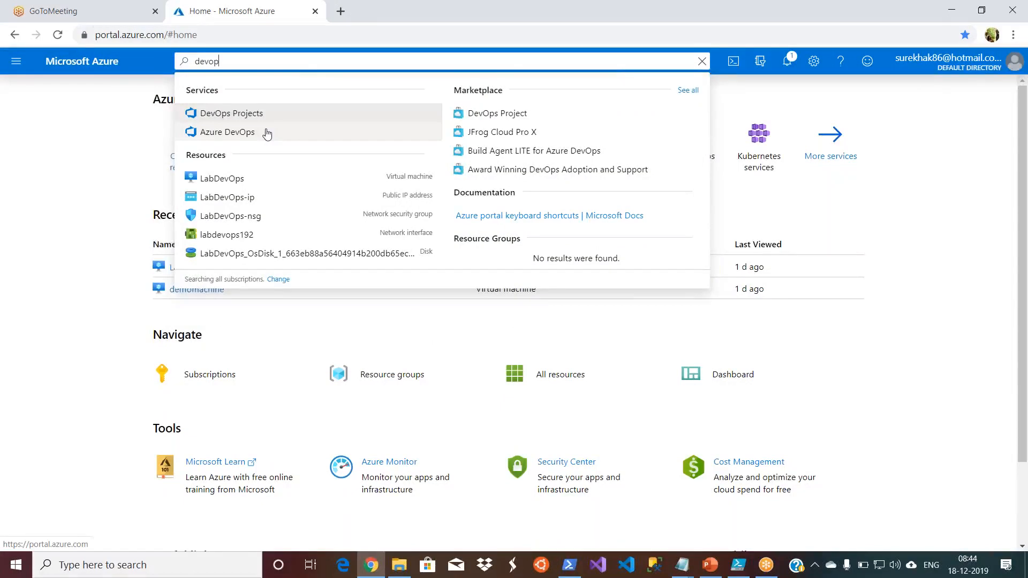
{"action": "left_click", "coordinate": [227, 133]}
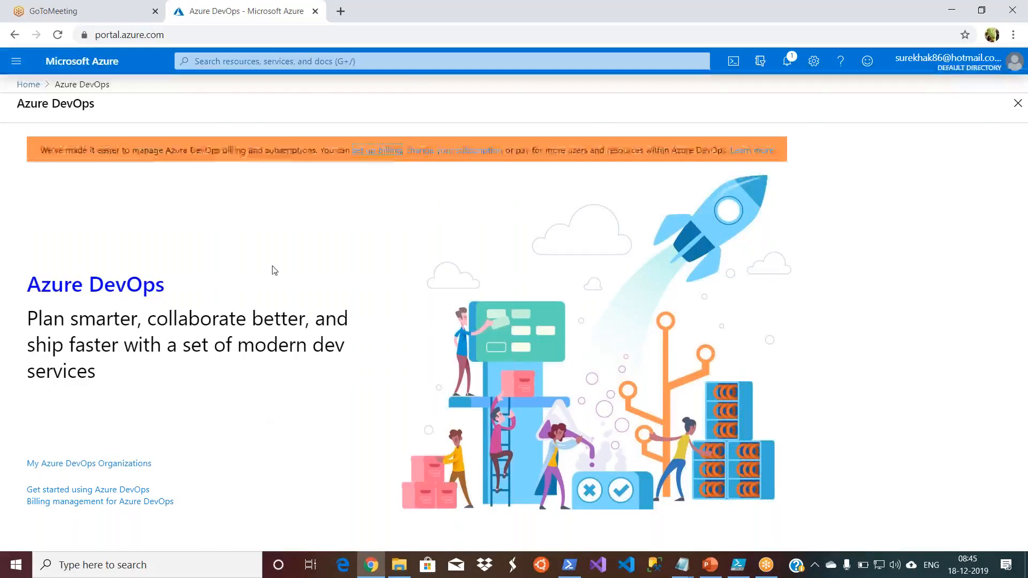
Step: Open the account's Azure DevOps organizations and start a new organization, accepting the sign-up terms
{"action": "left_click", "coordinate": [108, 465]}
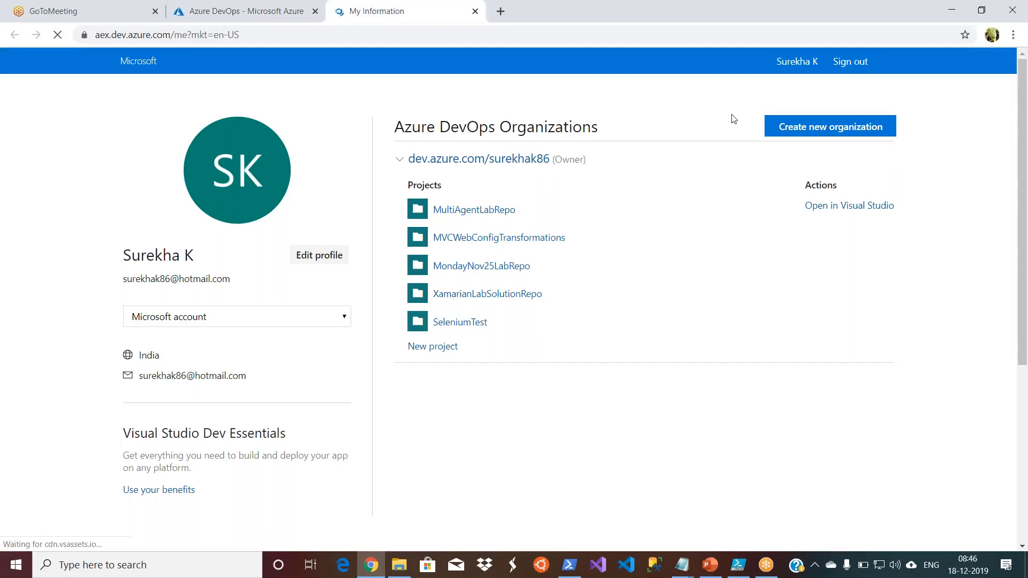
{"action": "left_click", "coordinate": [794, 131]}
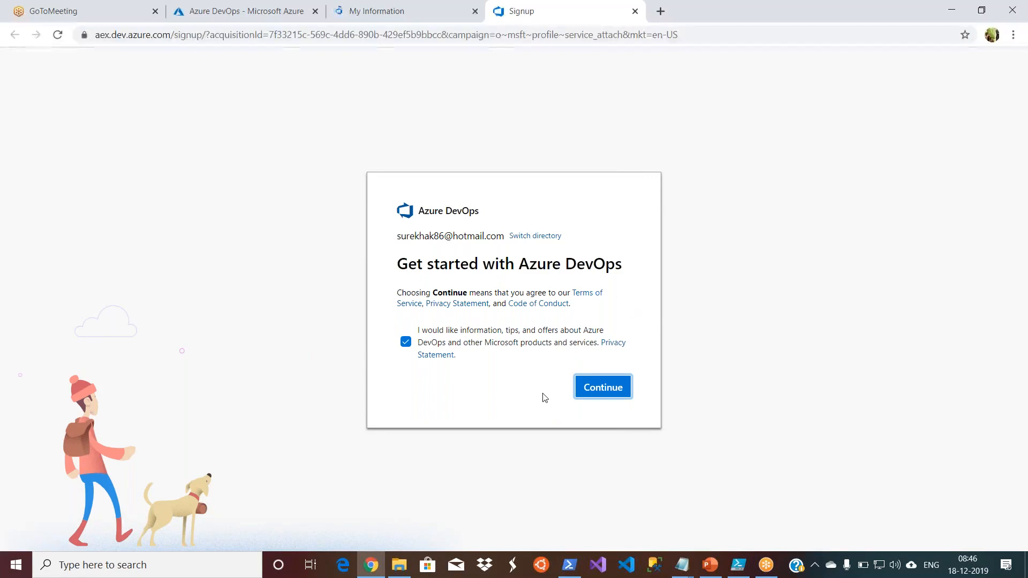
{"action": "left_click", "coordinate": [612, 388]}
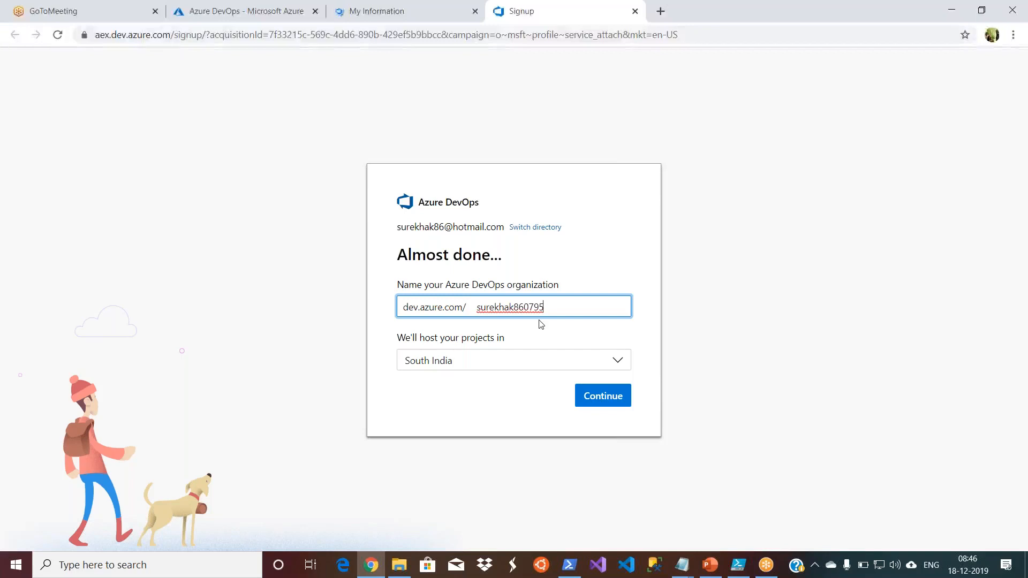
Step: Name the organization AzureDevOps8AMSession, host its projects in South India, and create it
{"action": "key", "text": "BackSpace"}
{"action": "key", "text": "BackSpace"}
{"action": "key", "text": "BackSpace"}
{"action": "key", "text": "BackSpace"}
{"action": "key", "text": "BackSpace"}
{"action": "key", "text": "BackSpace"}
{"action": "key", "text": "BackSpace"}
{"action": "key", "text": "BackSpace"}
{"action": "key", "text": "BackSpace"}
{"action": "key", "text": "BackSpace"}
{"action": "key", "text": "BackSpace"}
{"action": "key", "text": "BackSpace"}
{"action": "key", "text": "BackSpace"}
{"action": "key", "text": "BackSpace"}
{"action": "type", "text": "AzureDevOps8AMSession"}
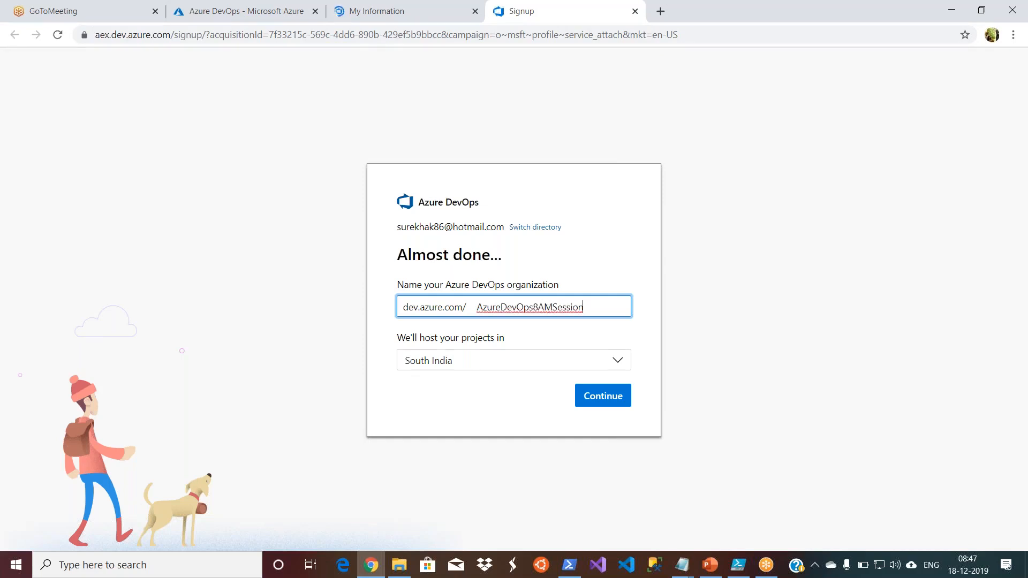
{"action": "left_click", "coordinate": [486, 397]}
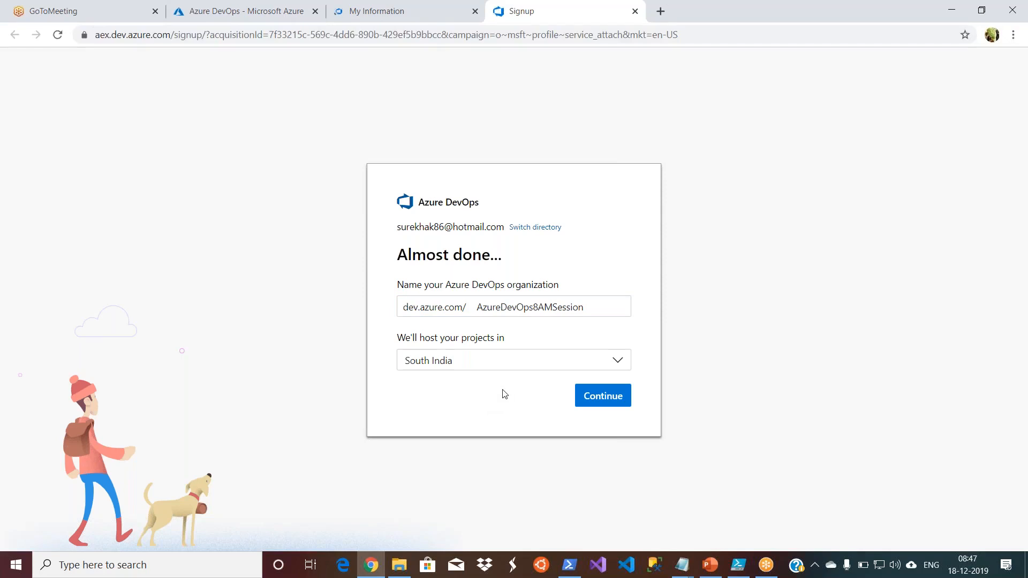
{"action": "left_click", "coordinate": [571, 365]}
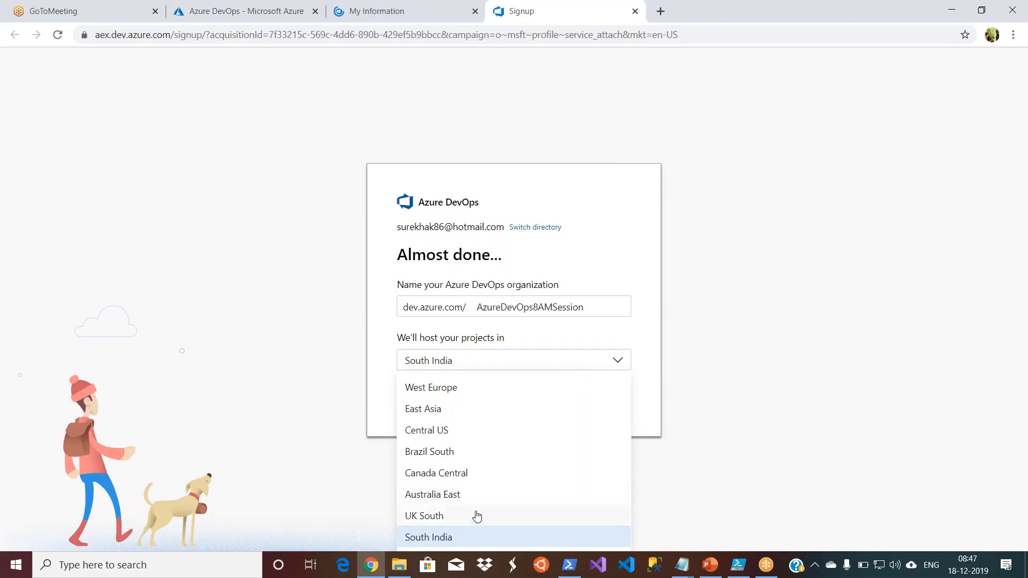
{"action": "left_click", "coordinate": [466, 535]}
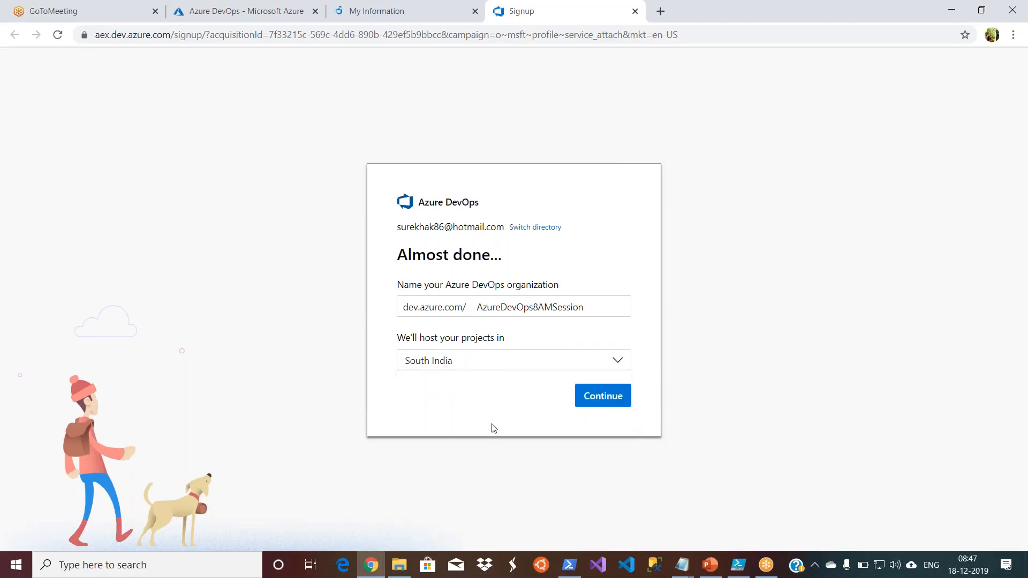
{"action": "left_click", "coordinate": [608, 395]}
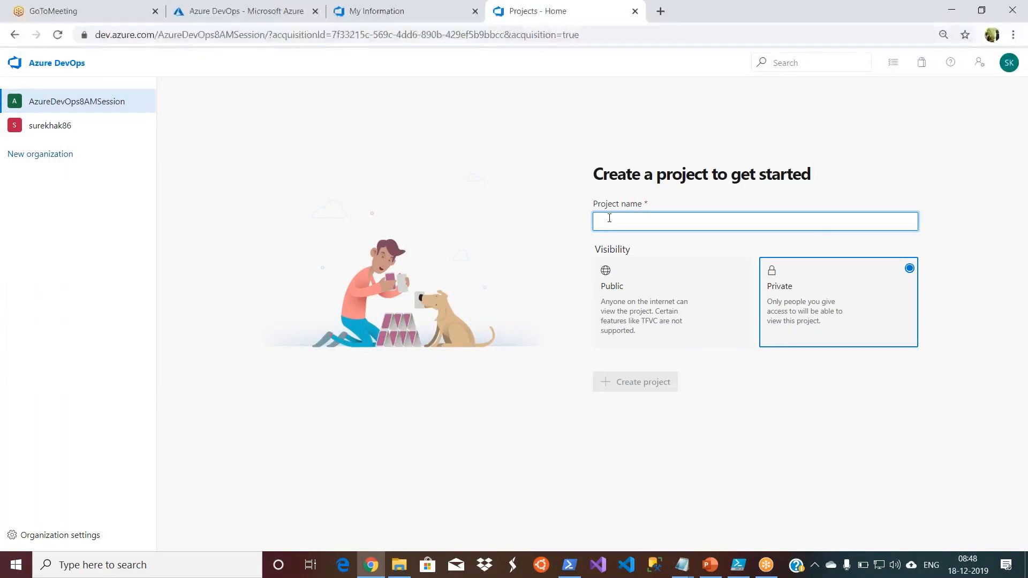
Step: Create a project named 8AMAzureDevOps with Private visibility in the new organization
{"action": "type", "text": "8AM"}
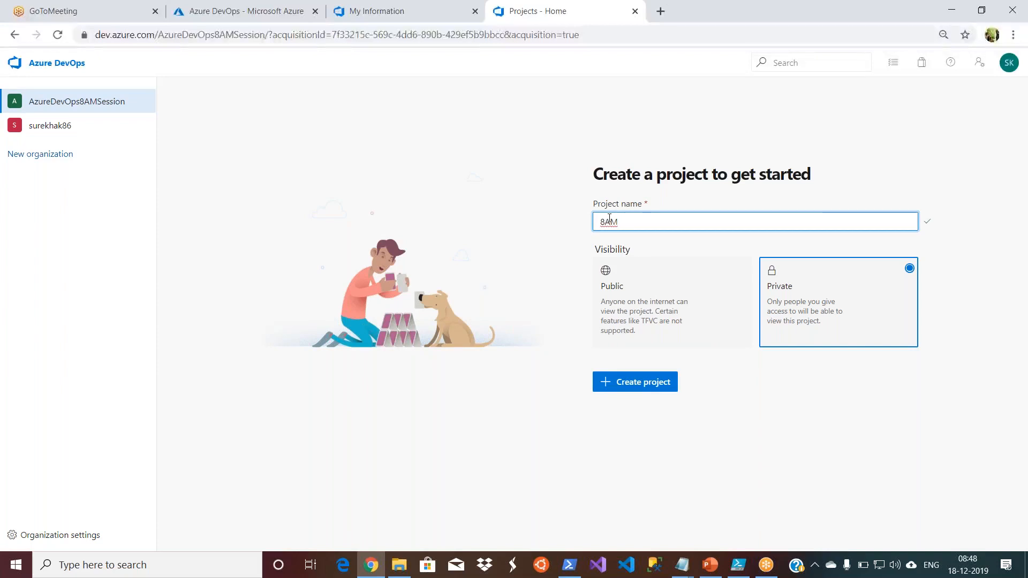
{"action": "type", "text": "A"}
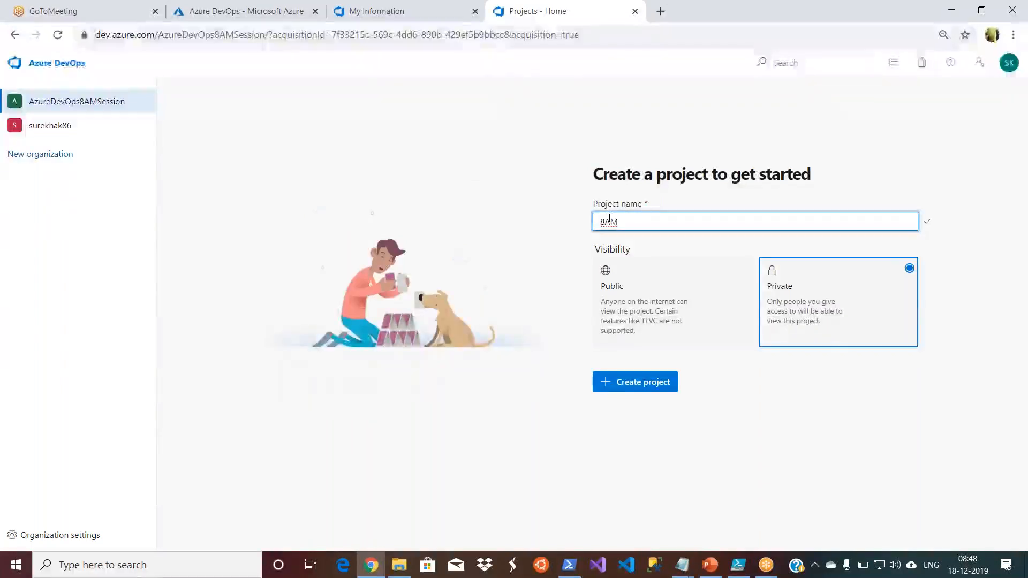
{"action": "type", "text": "zureD"}
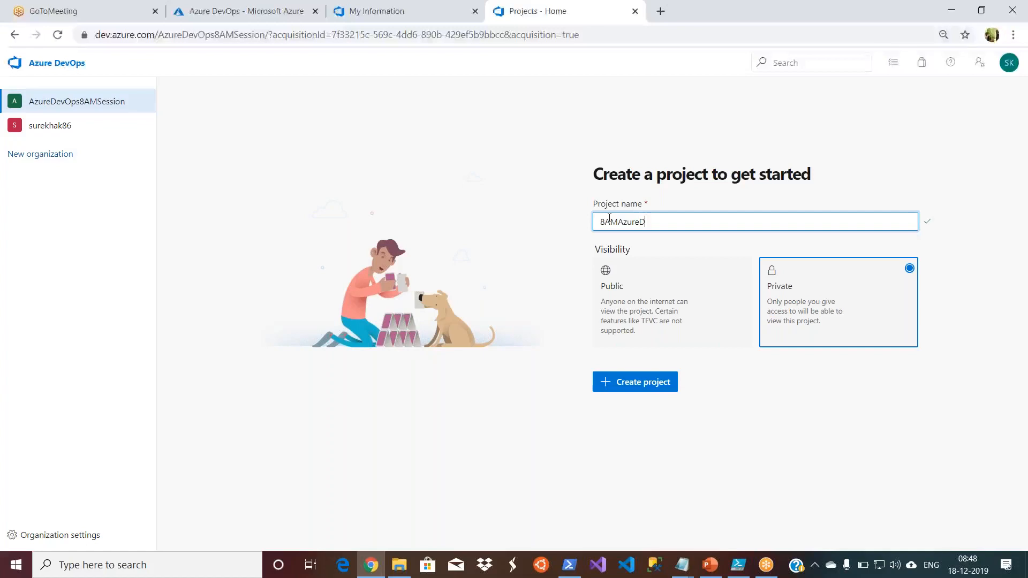
{"action": "type", "text": "evOps"}
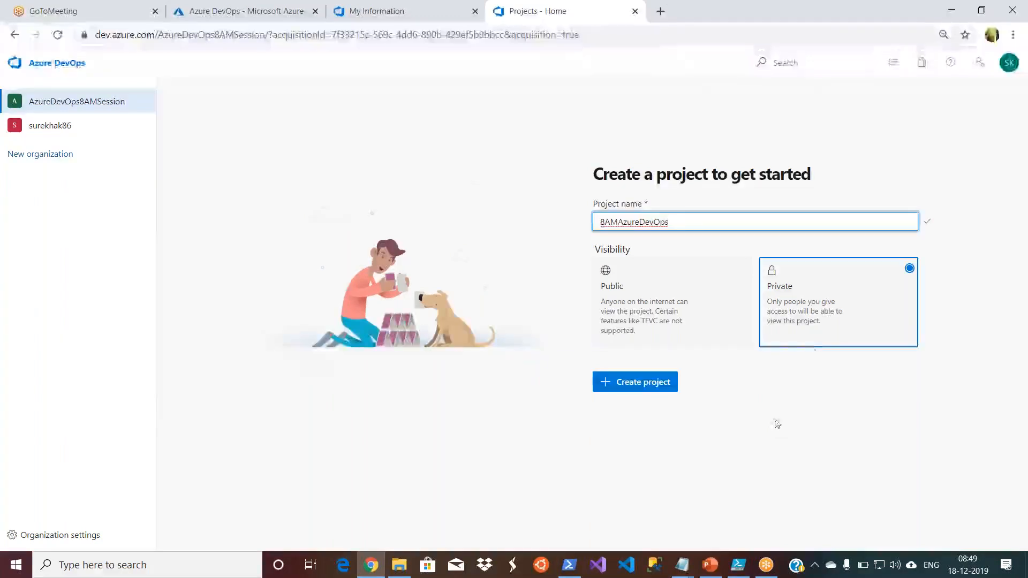
{"action": "left_click", "coordinate": [828, 313]}
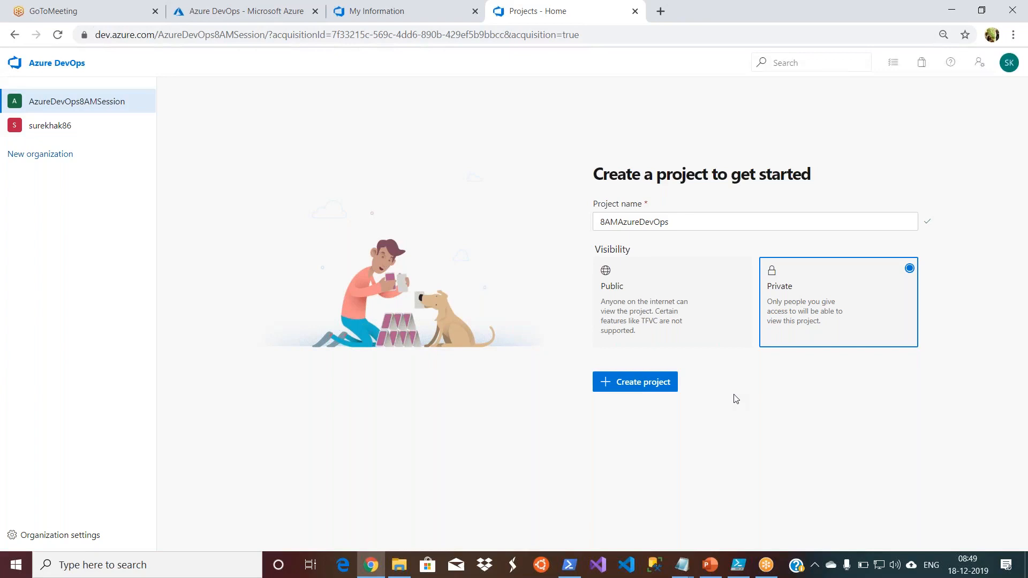
{"action": "left_click", "coordinate": [614, 381]}
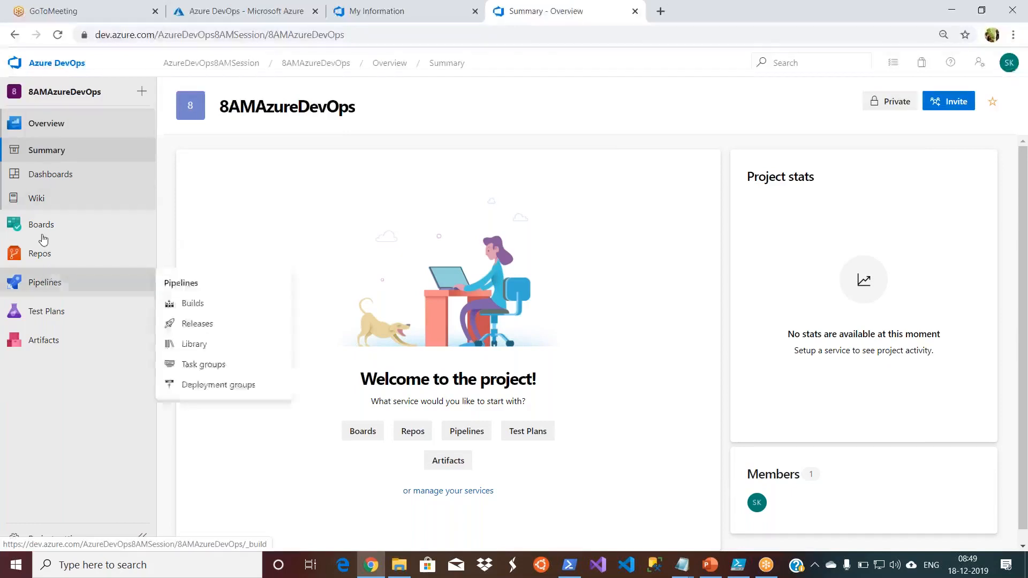
Step: Look over the new project's service areas and open the Work items page of Boards
{"action": "mouse_move", "coordinate": [46, 234]}
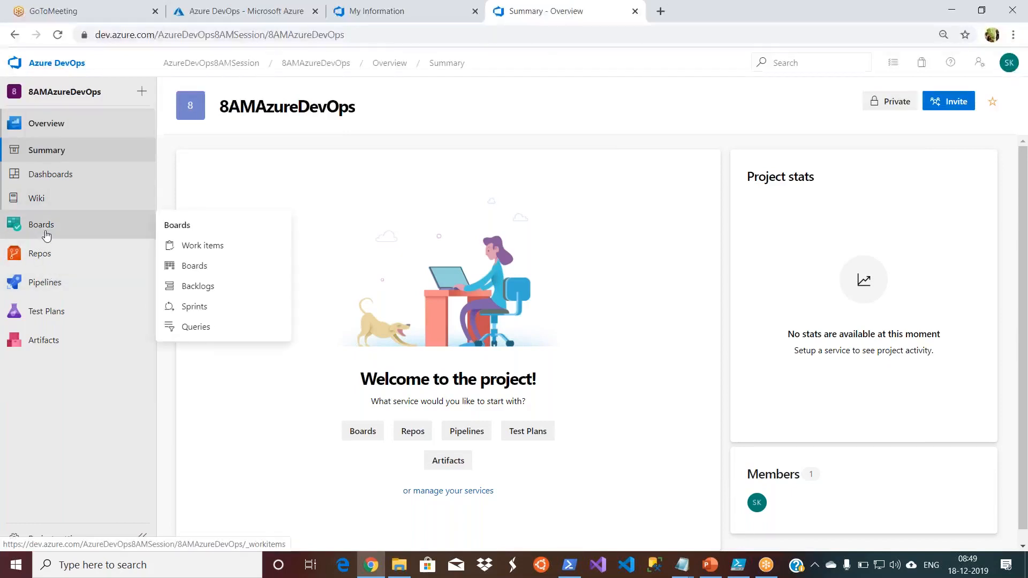
{"action": "mouse_move", "coordinate": [58, 261]}
{"action": "mouse_move", "coordinate": [57, 327]}
{"action": "left_click", "coordinate": [204, 250]}
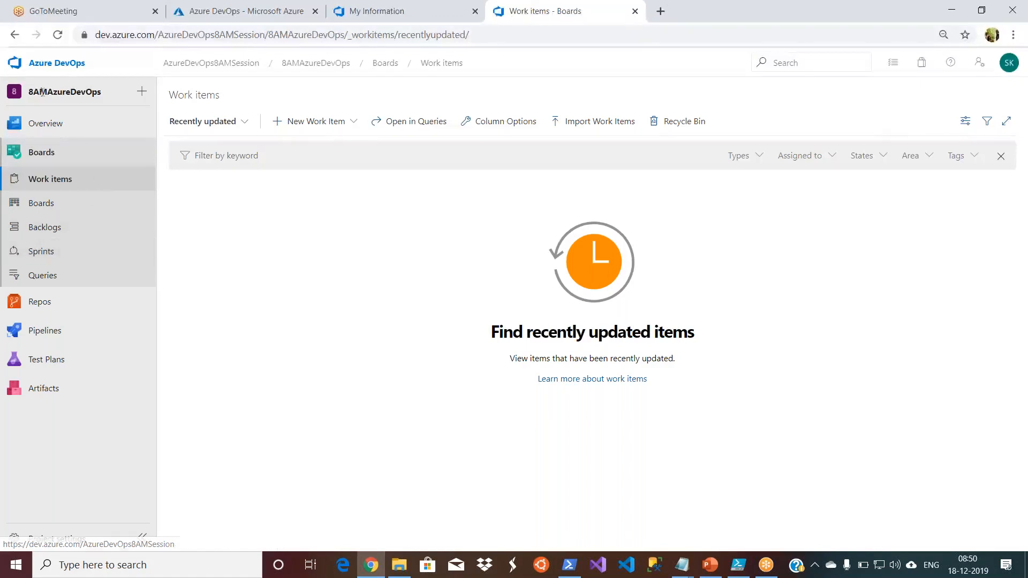
Step: Reopen the 8AMAzureDevOps project from the organization's project list and open its project settings
{"action": "left_click", "coordinate": [37, 67]}
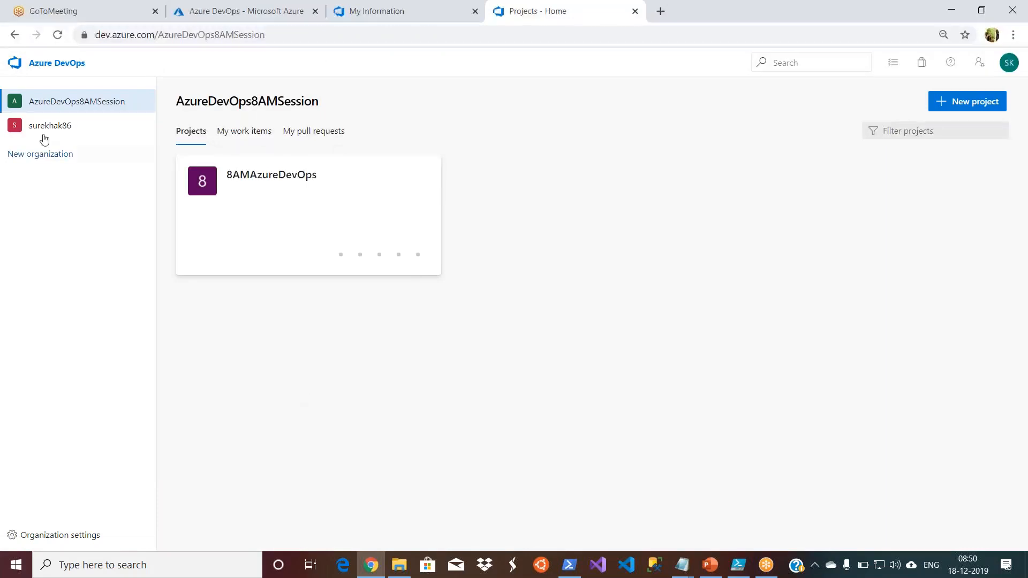
{"action": "left_click", "coordinate": [236, 179]}
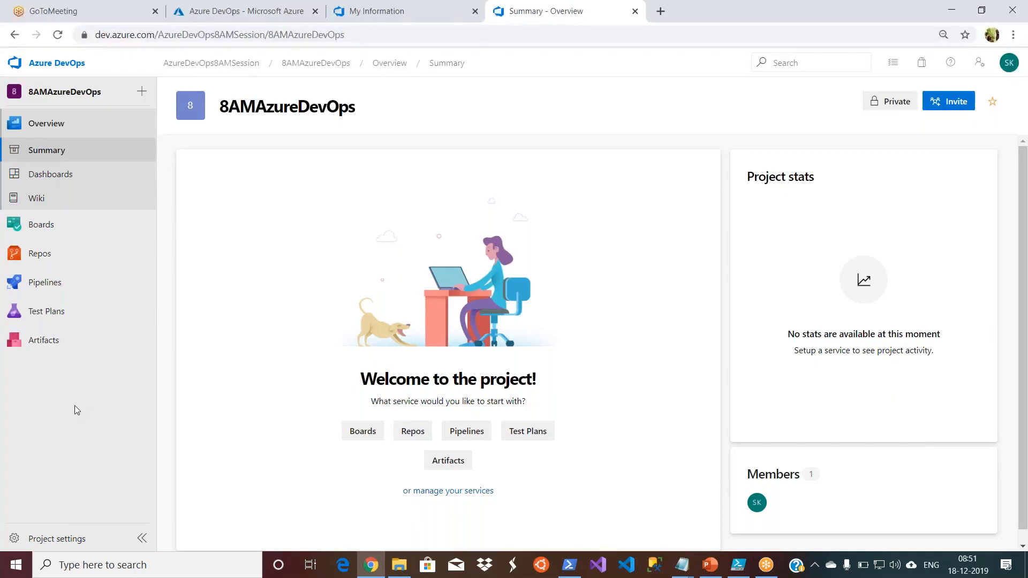
{"action": "left_click", "coordinate": [60, 533]}
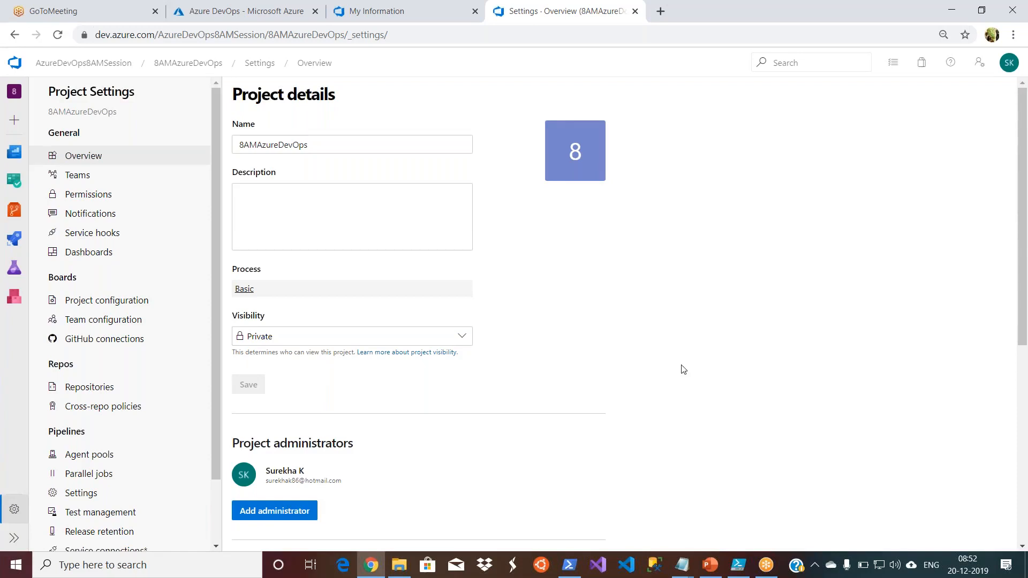
Step: Switch to the AzureDevOps_Training presentation in PowerPoint
{"action": "left_click", "coordinate": [369, 572]}
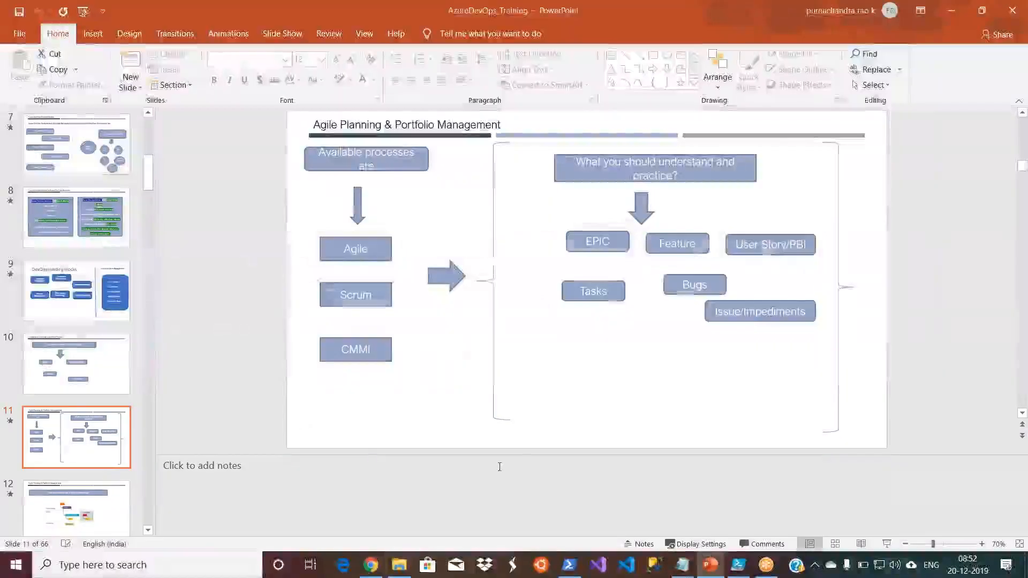